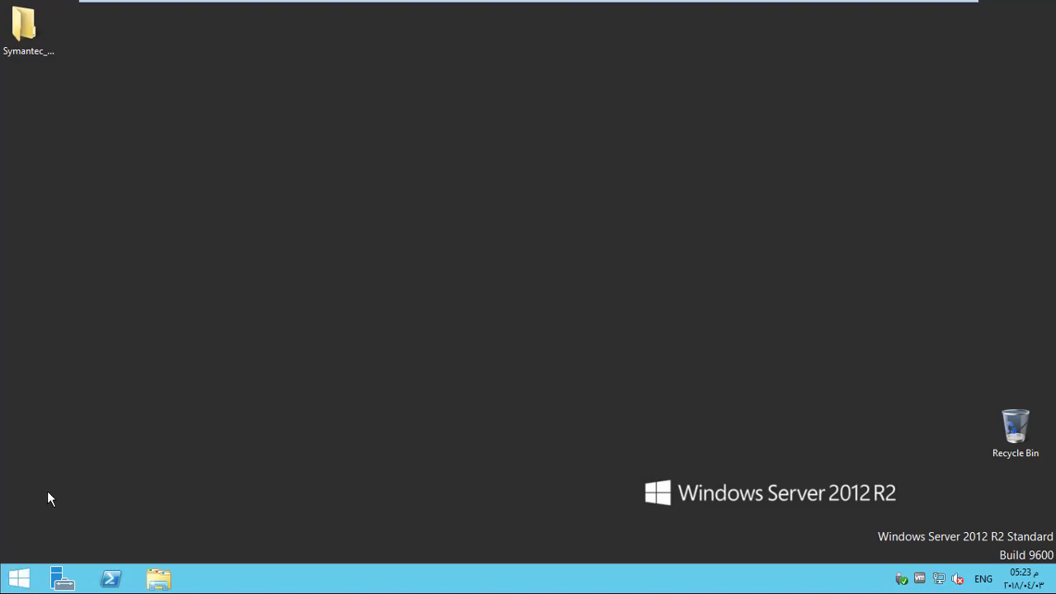
Launch the Symantec Endpoint Protection Manager console from the Start screen's app list.
left_click(19, 577)
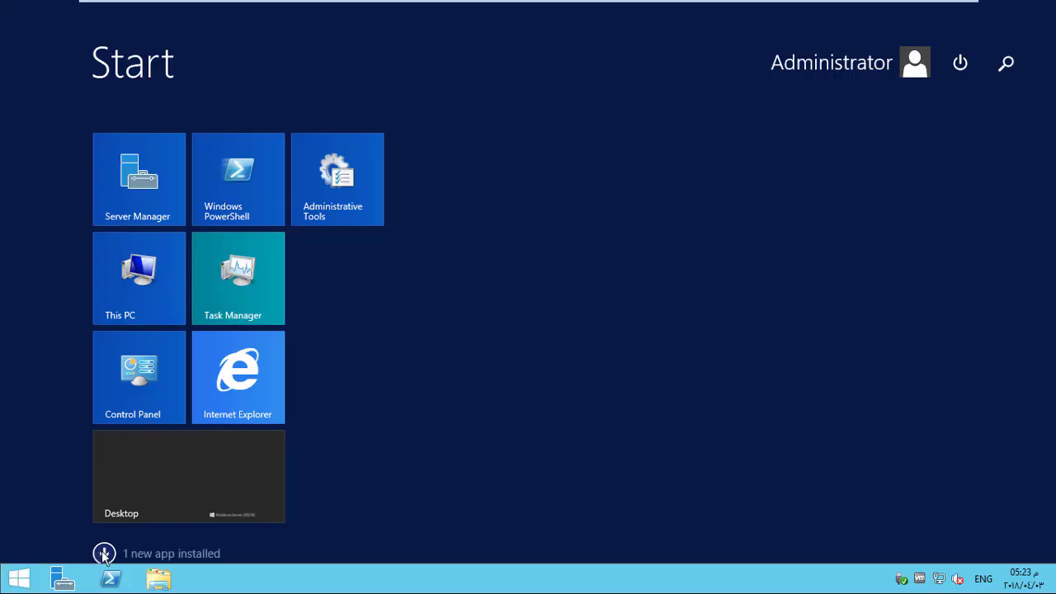
left_click(102, 554)
scroll(377, 420, "down", 3)
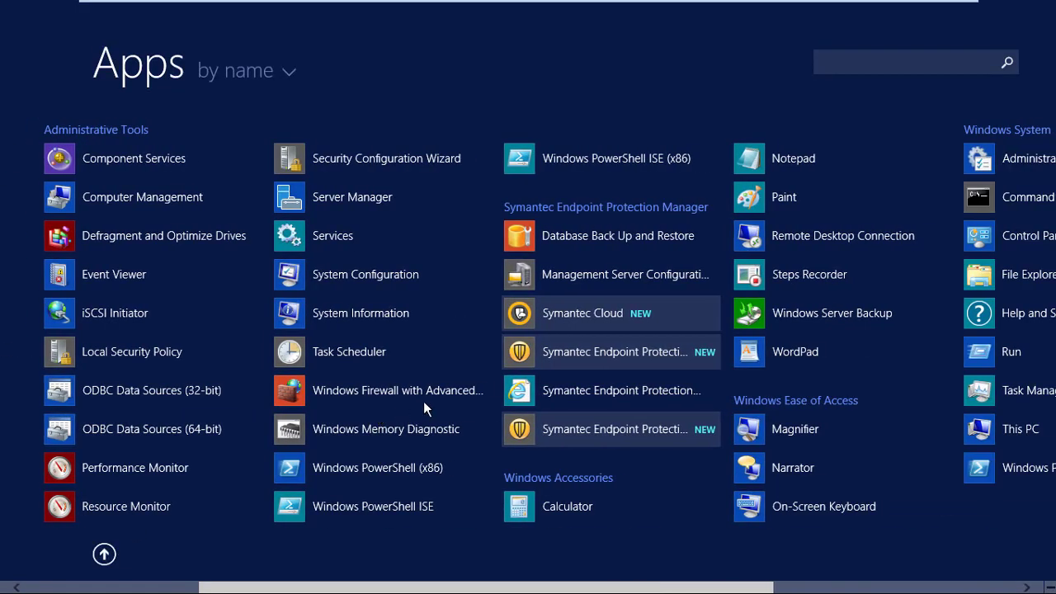
left_click(616, 351)
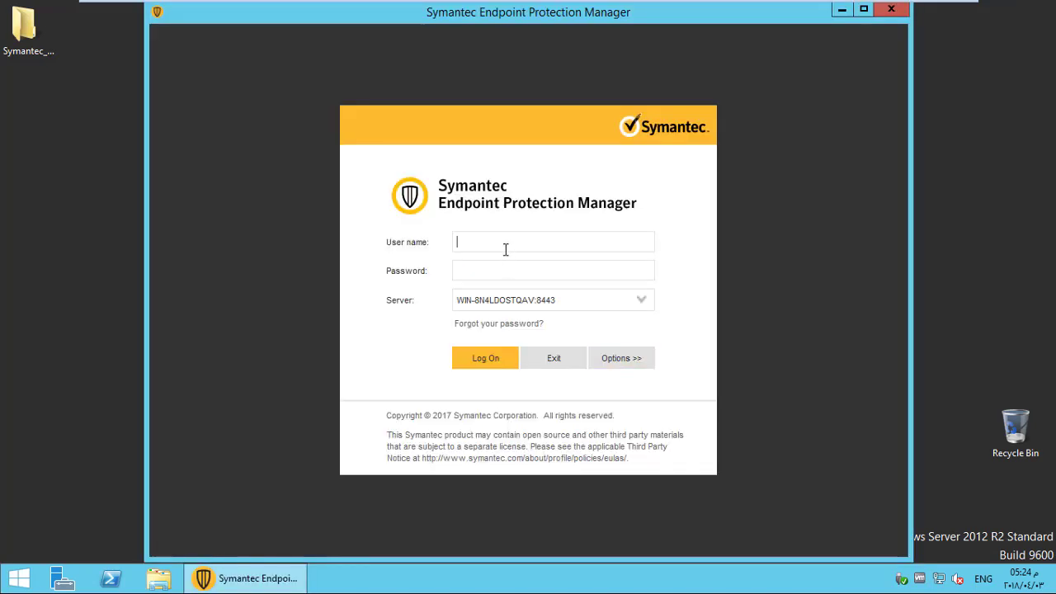
Enter 'admin' as the log-on user name and type the account password.
type("admin")
key("Tab")
type("P@ssw0r")
Log on to the management server and close the Getting Started guide.
left_click(495, 358)
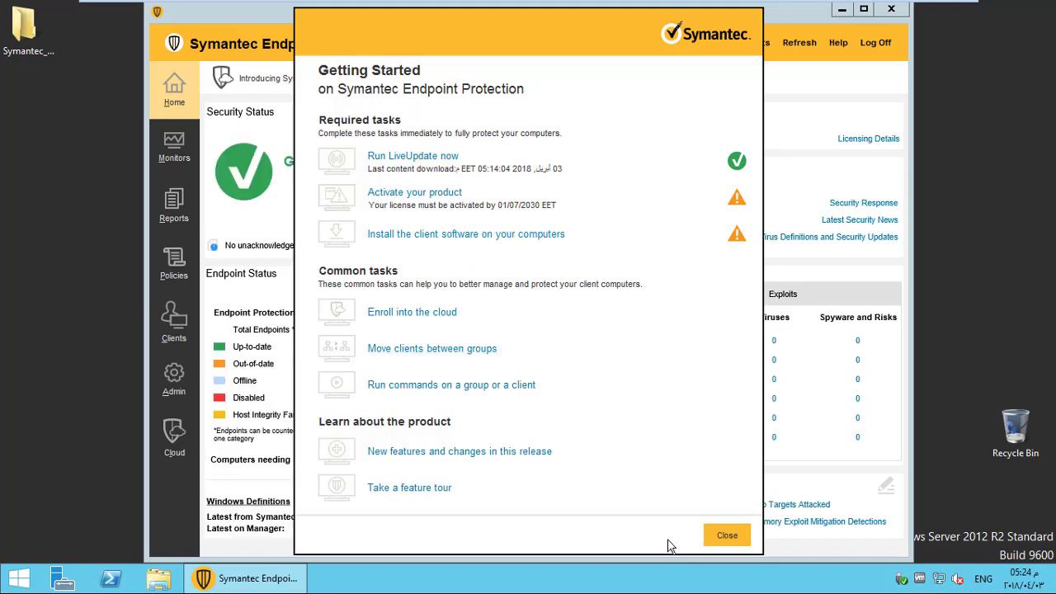
left_click(720, 536)
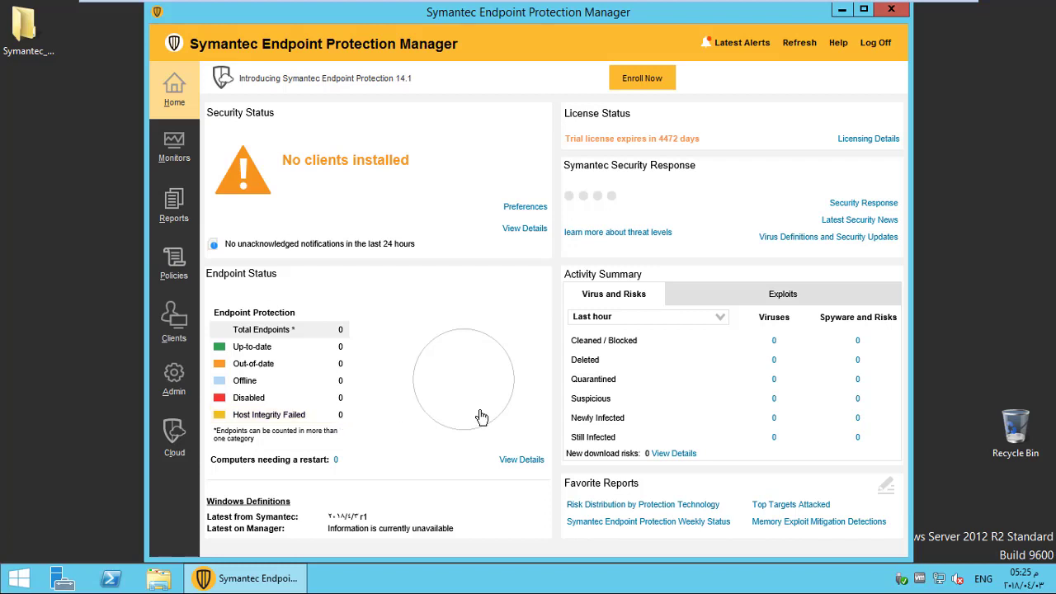
Switch the Activity Summary range from 365 days to 7 days, ending on Last 30 days.
left_click(697, 319)
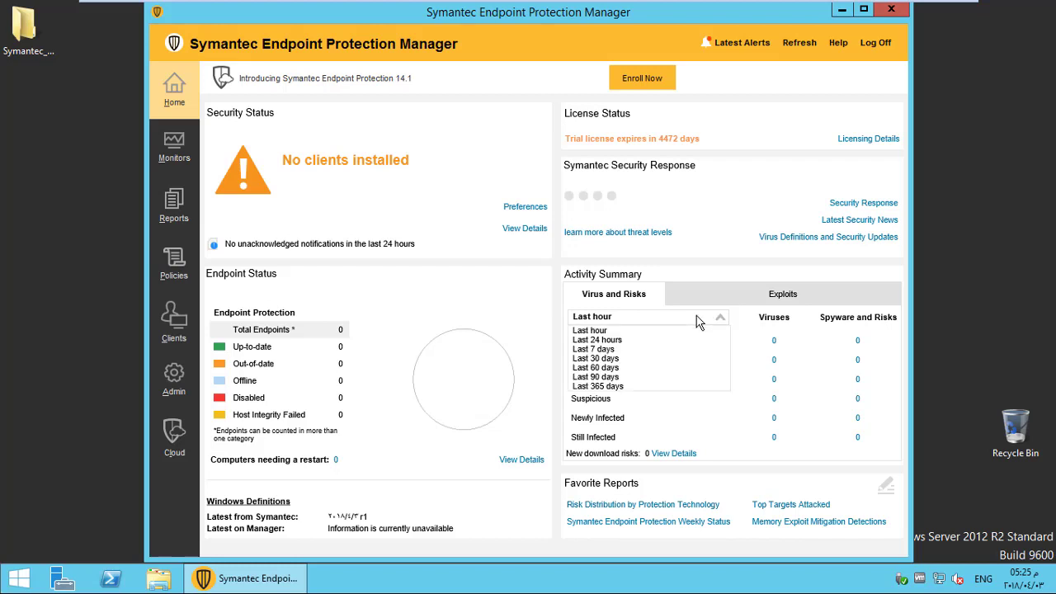
left_click(670, 387)
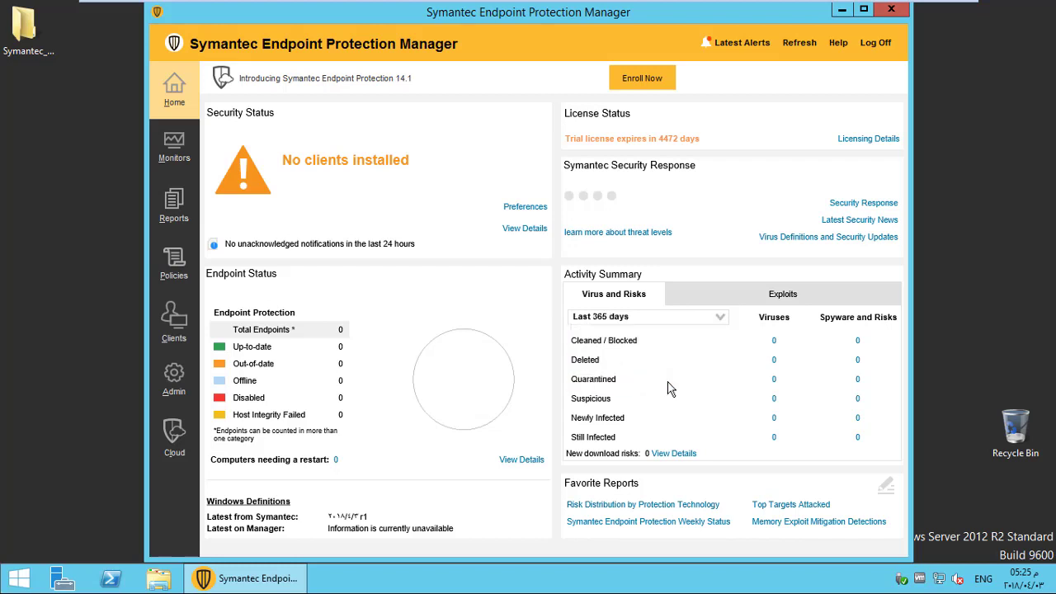
left_click(695, 319)
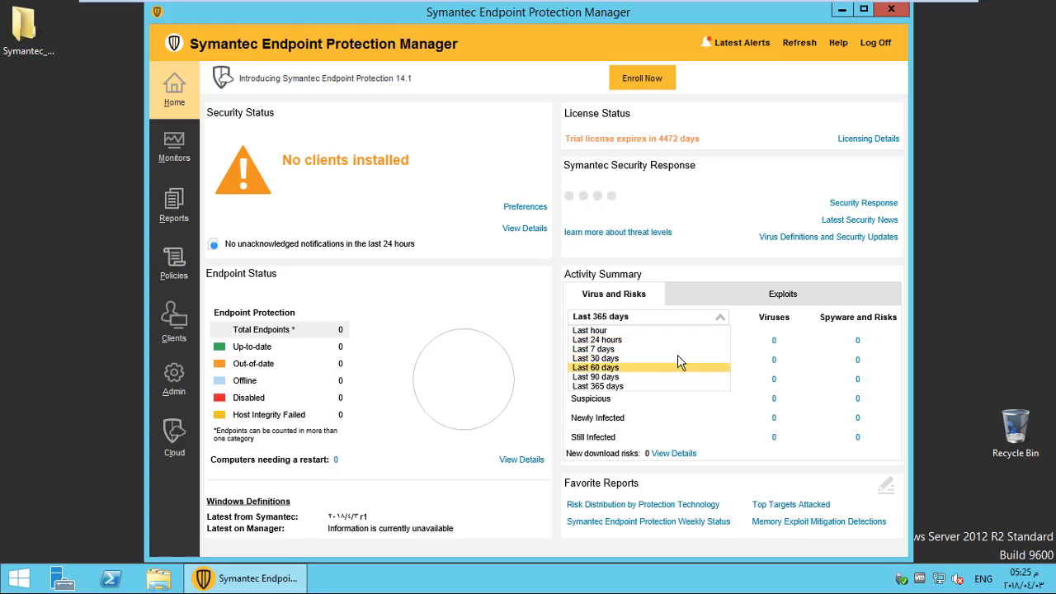
left_click(678, 352)
left_click(700, 315)
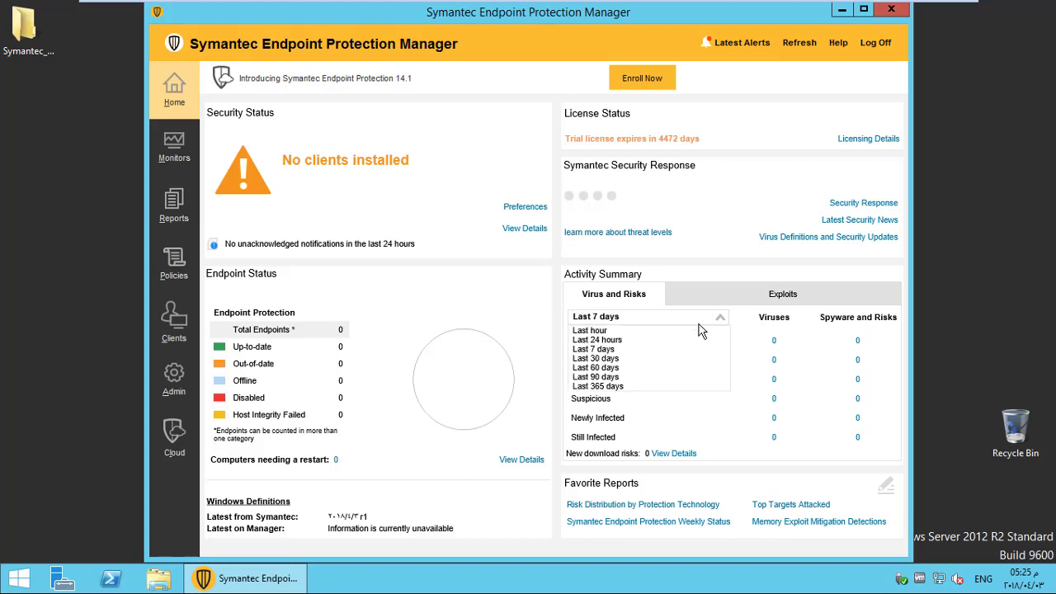
left_click(690, 363)
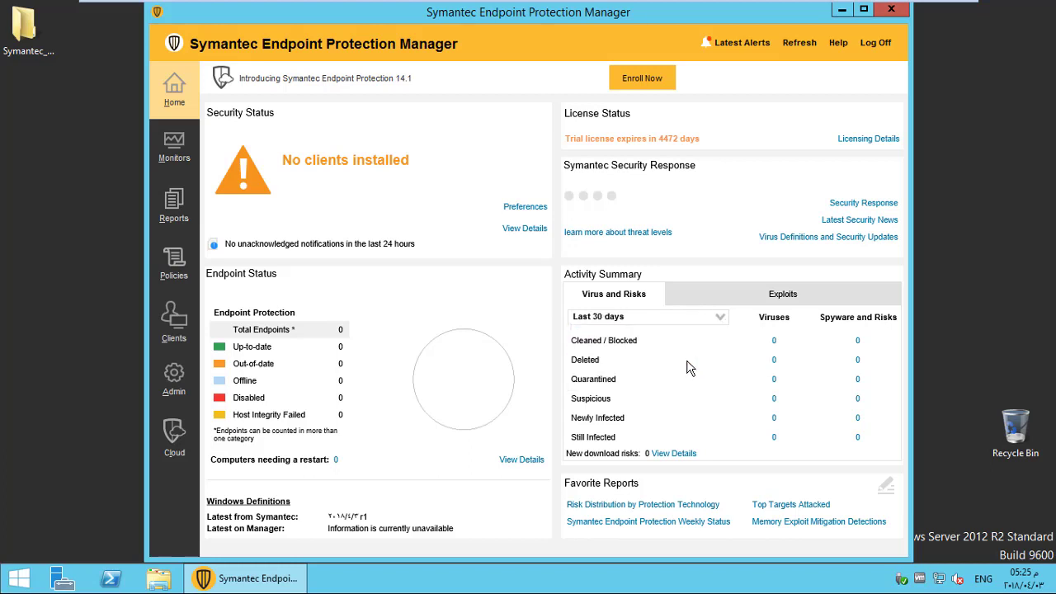
View the Exploits summary, return to Virus and Risks, and select the 'No clients installed' heading.
left_click(739, 289)
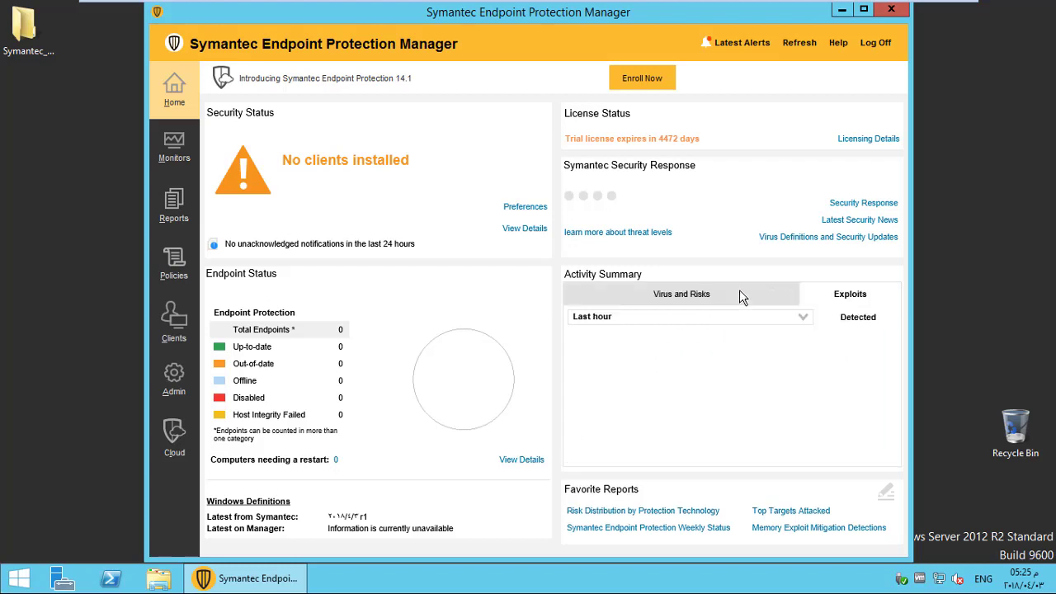
left_click(646, 303)
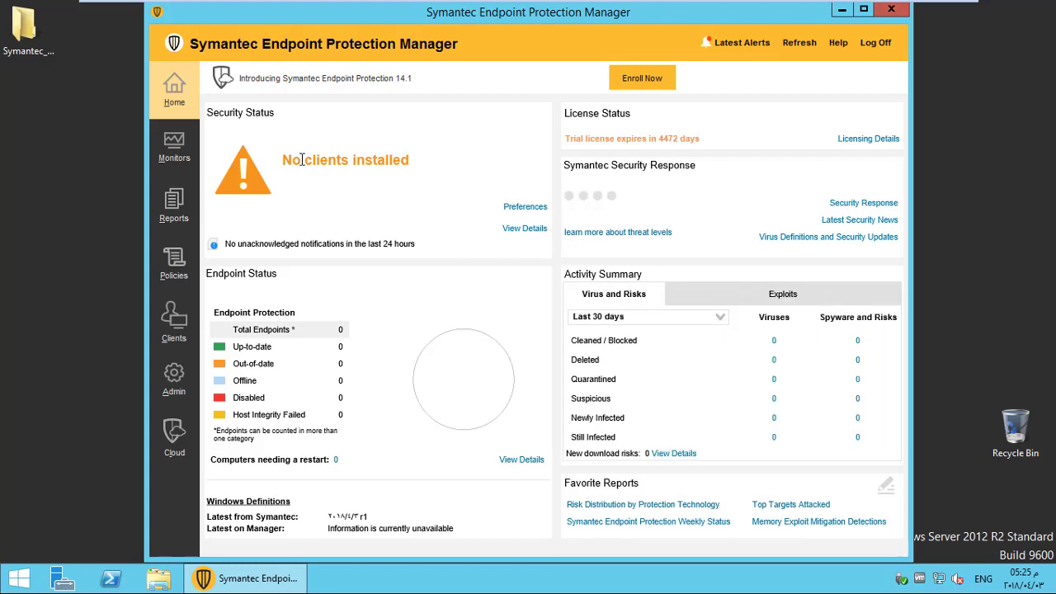
left_click_drag(283, 162, 434, 170)
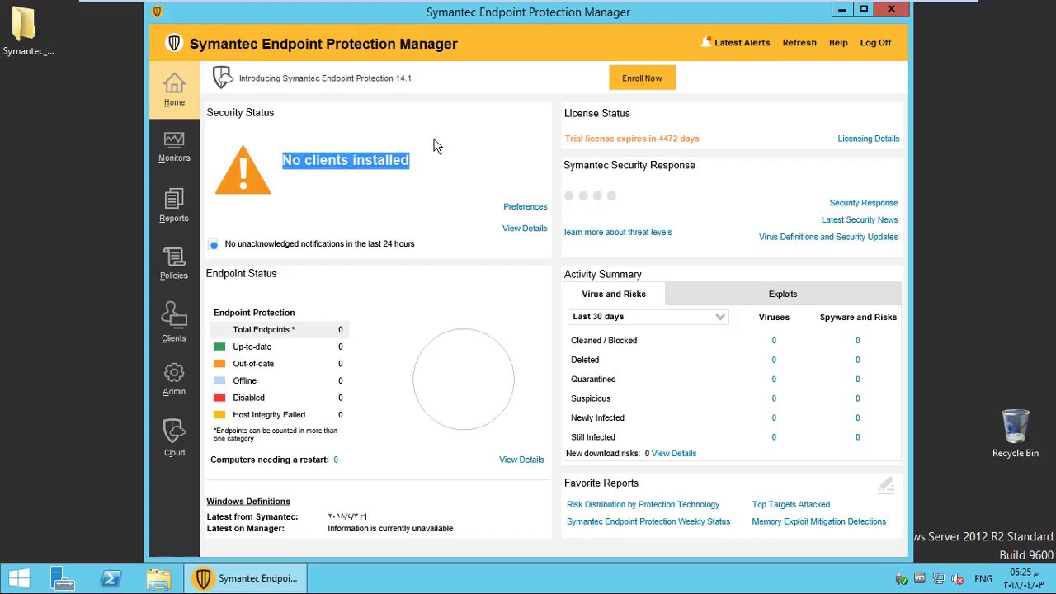
left_click(434, 142)
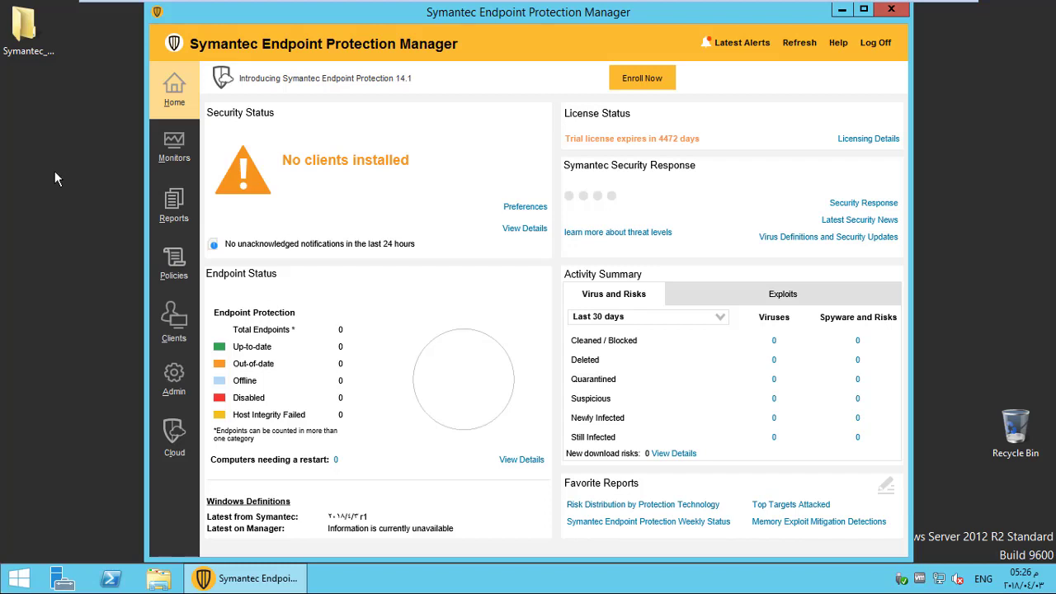
In Monitors, view the Summary, Logs, Command Status and Notifications tabs, ending back on Summary.
left_click(174, 163)
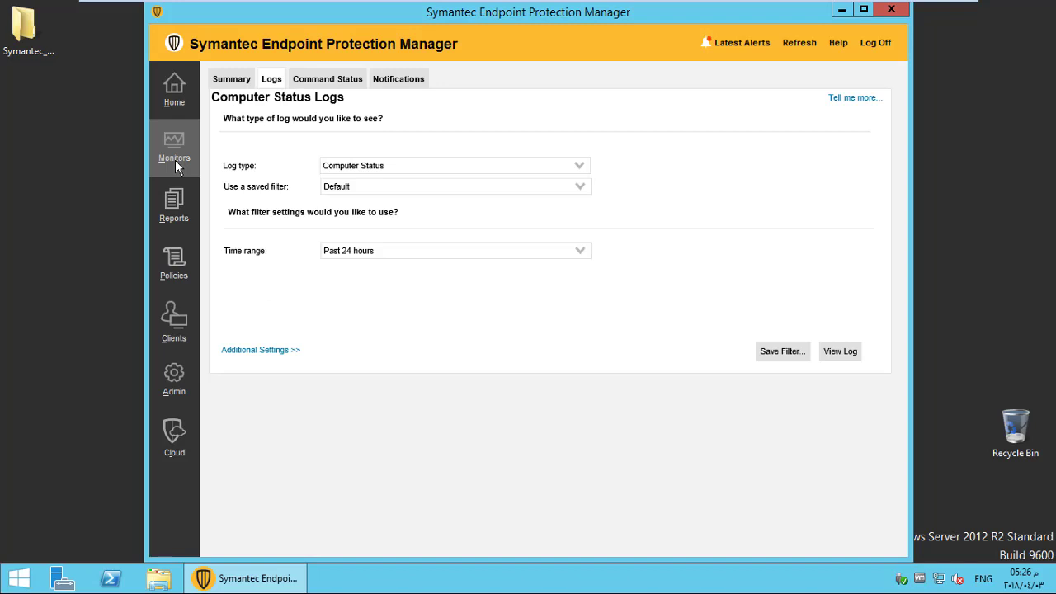
left_click(233, 80)
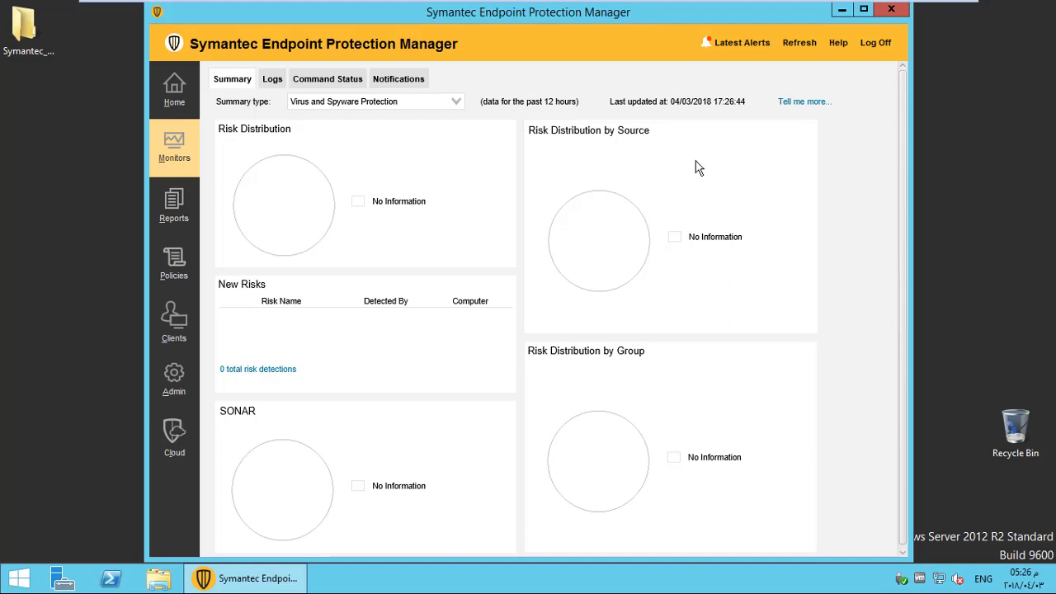
left_click(273, 80)
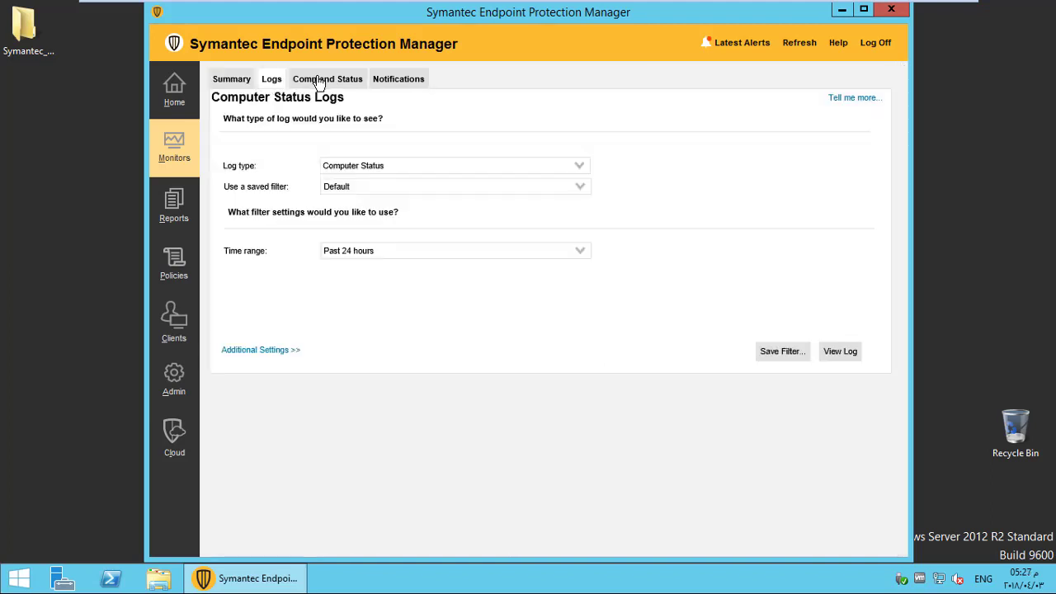
left_click(320, 81)
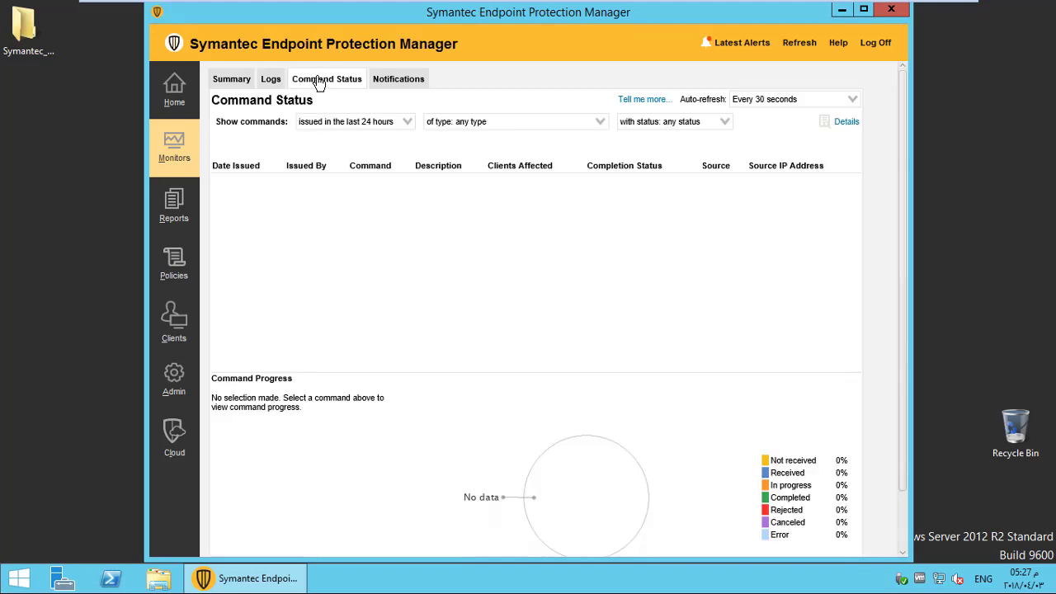
left_click(376, 81)
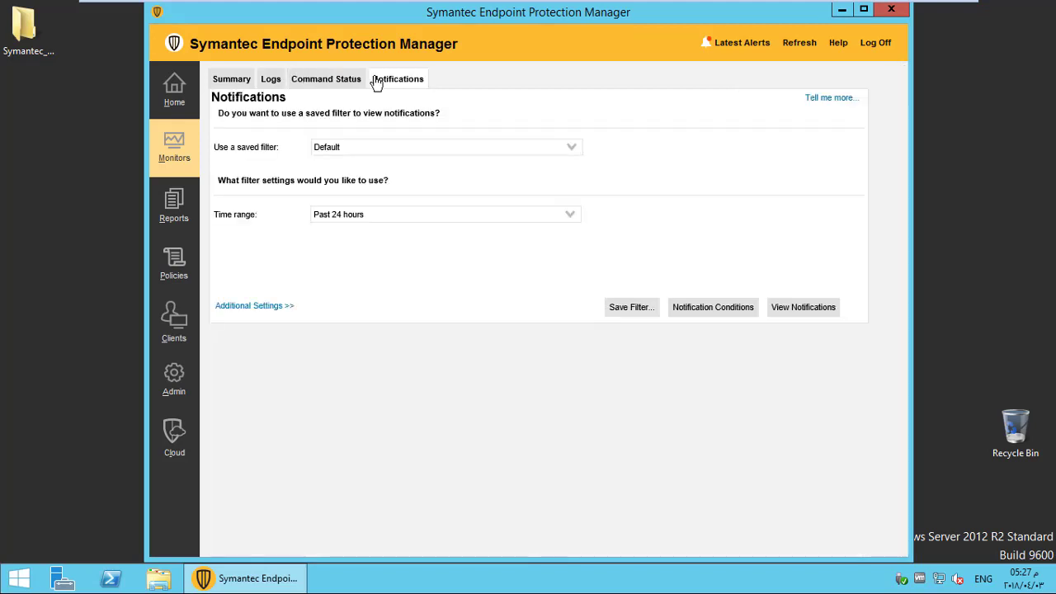
left_click(229, 79)
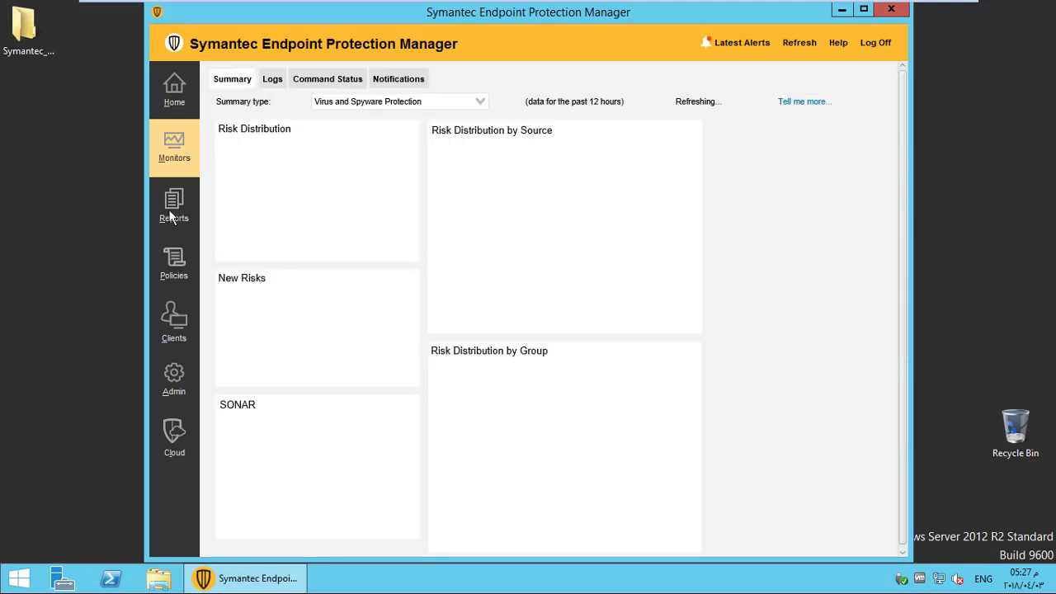
left_click(171, 216)
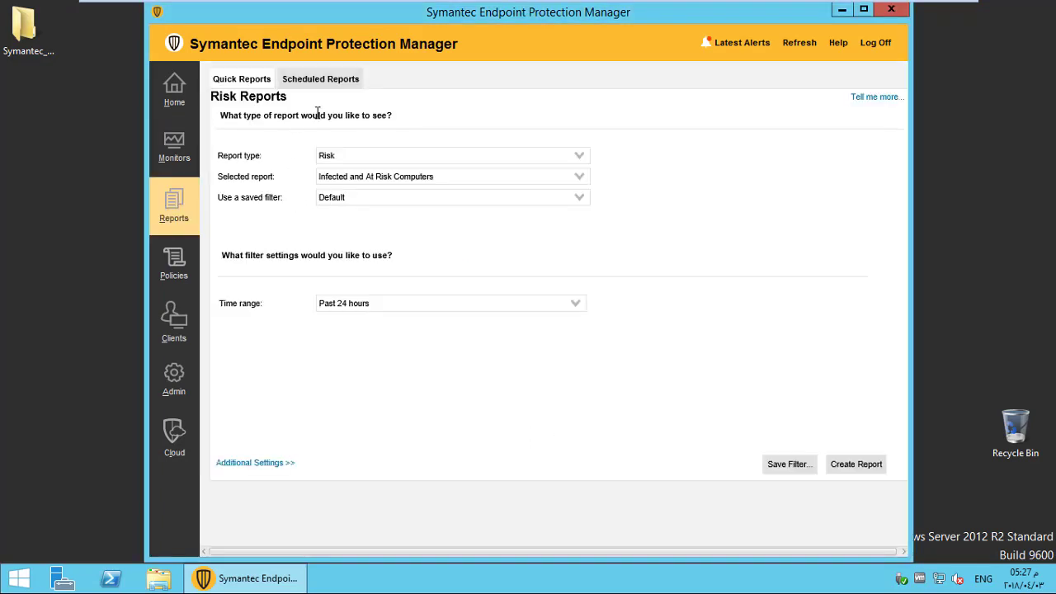
left_click(365, 155)
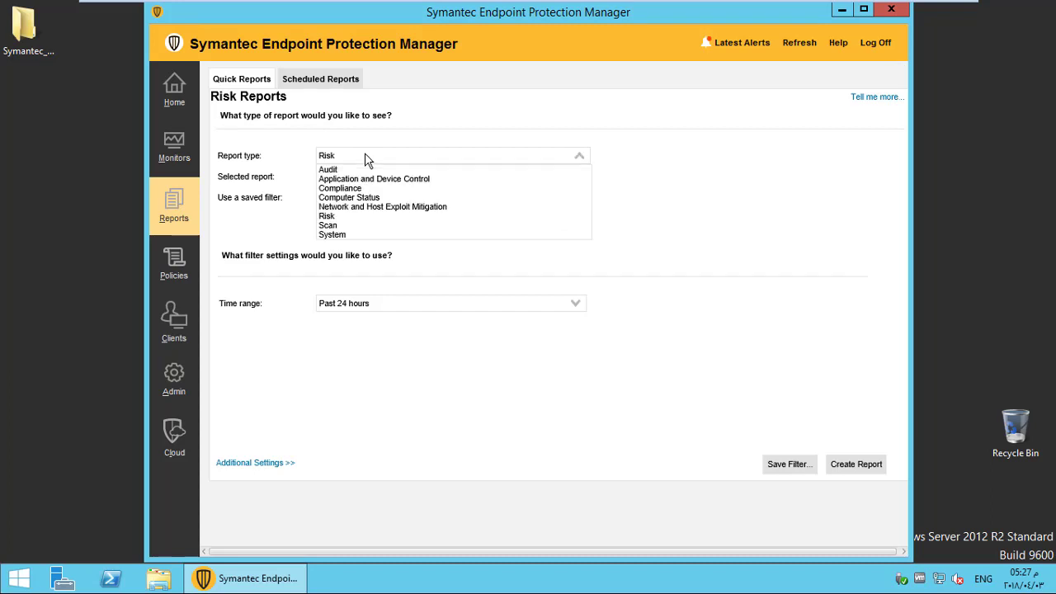
left_click(364, 155)
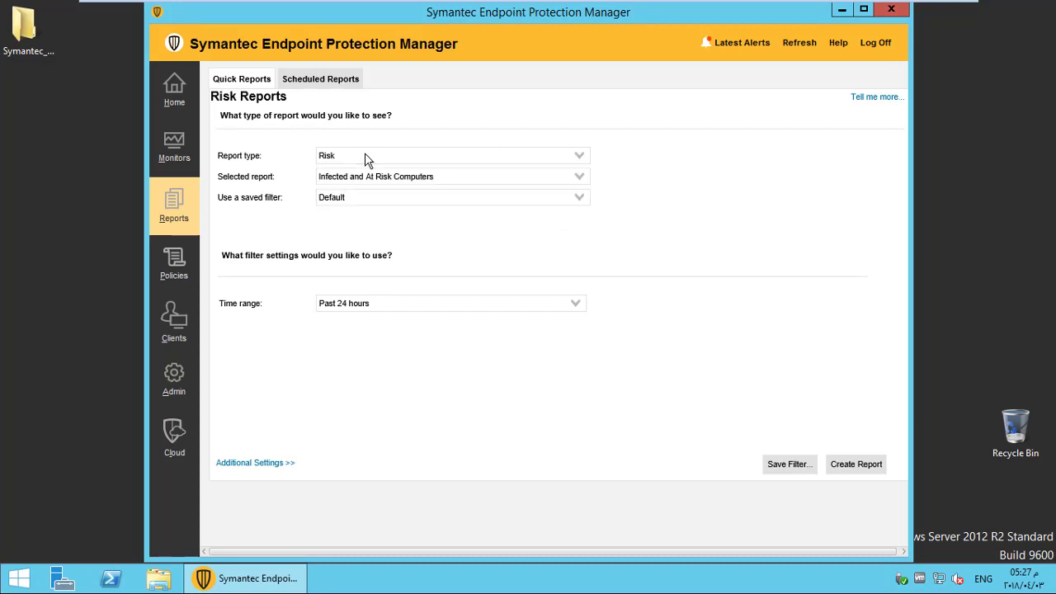
left_click(384, 307)
left_click(384, 309)
left_click(385, 308)
left_click(384, 314)
left_click(323, 83)
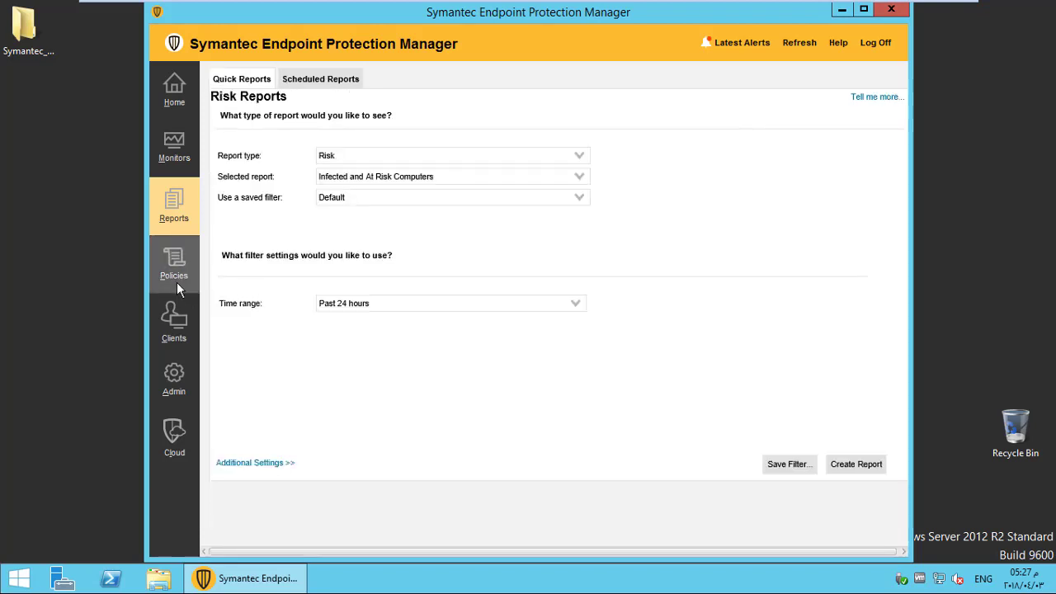
In Policies, view the Firewall, Intrusion Prevention, Application and Device Control, and Host Integrity policies.
left_click(175, 272)
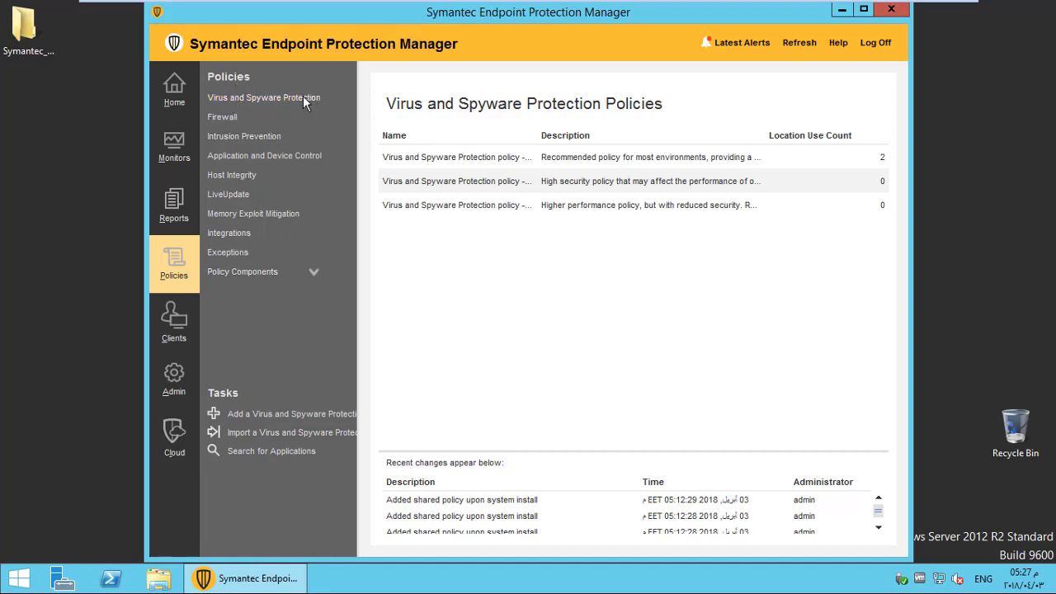
left_click(223, 122)
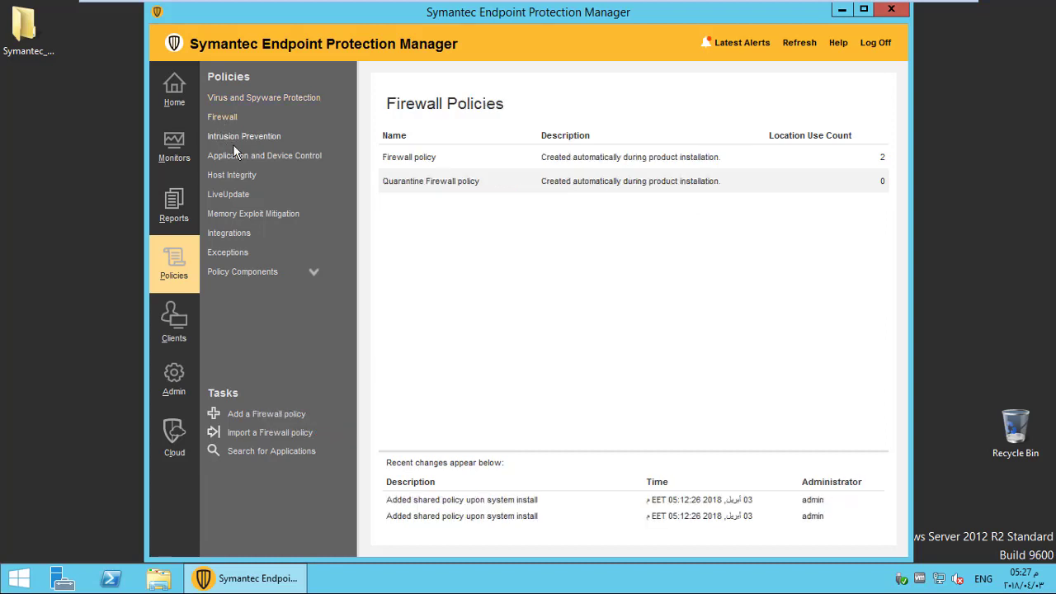
left_click(243, 137)
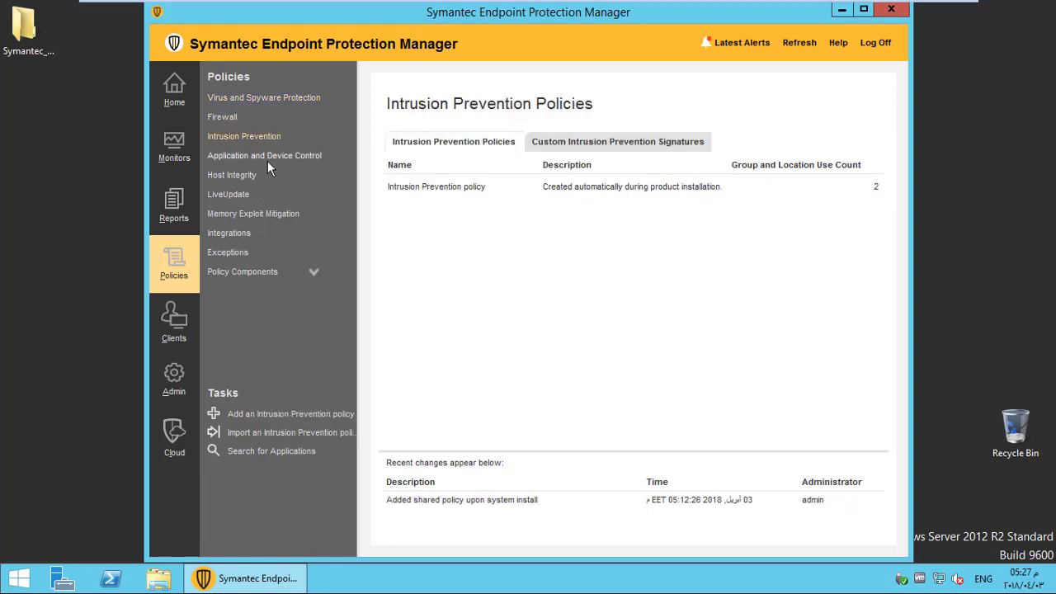
left_click(252, 157)
left_click(227, 175)
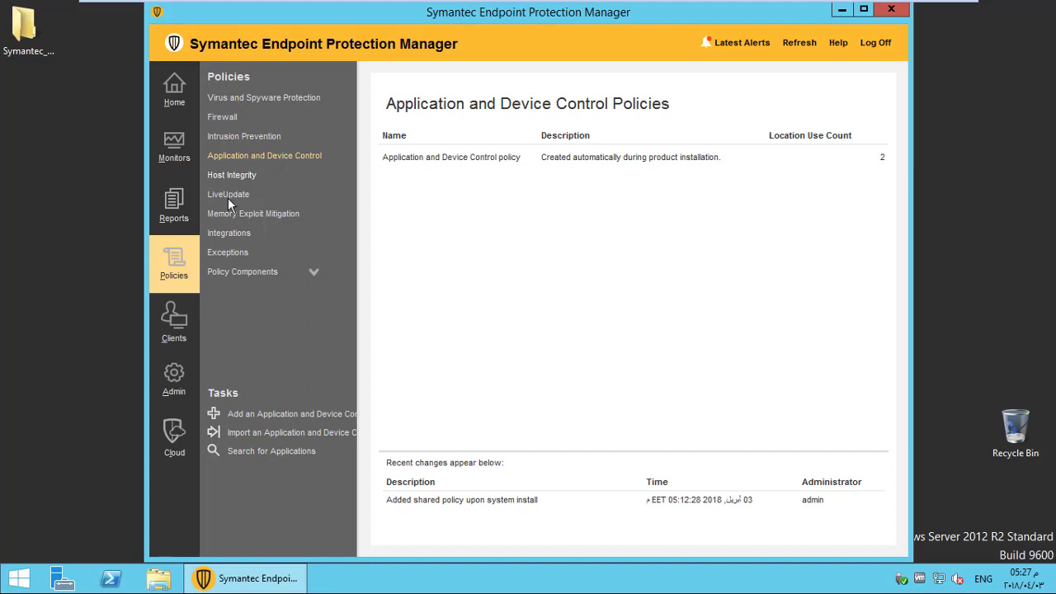
View LiveUpdate, Integrations and Policy Components, return to Virus and Spyware, then bring up Clients.
left_click(227, 196)
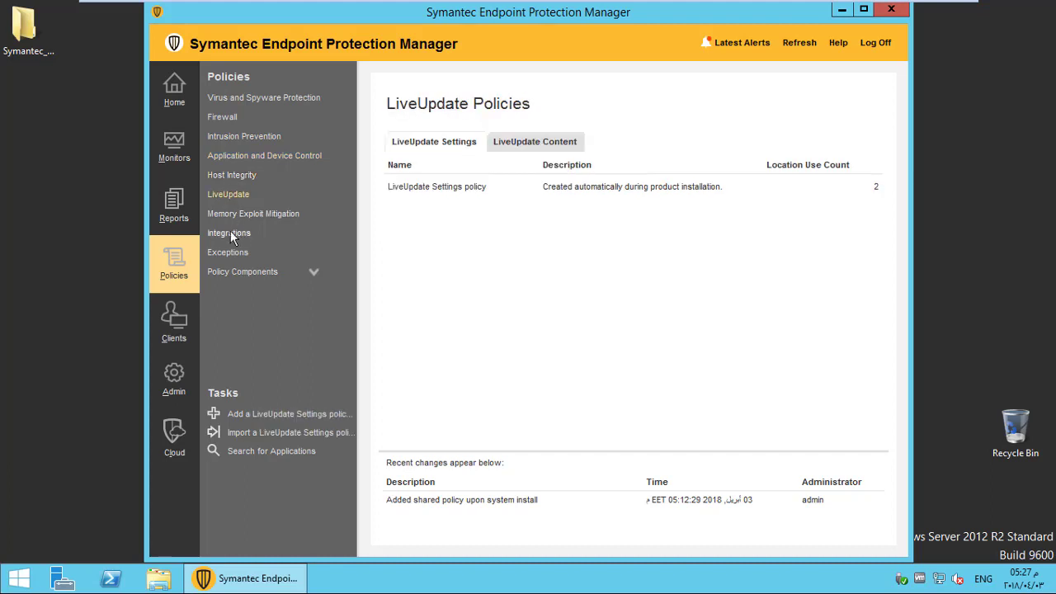
left_click(234, 237)
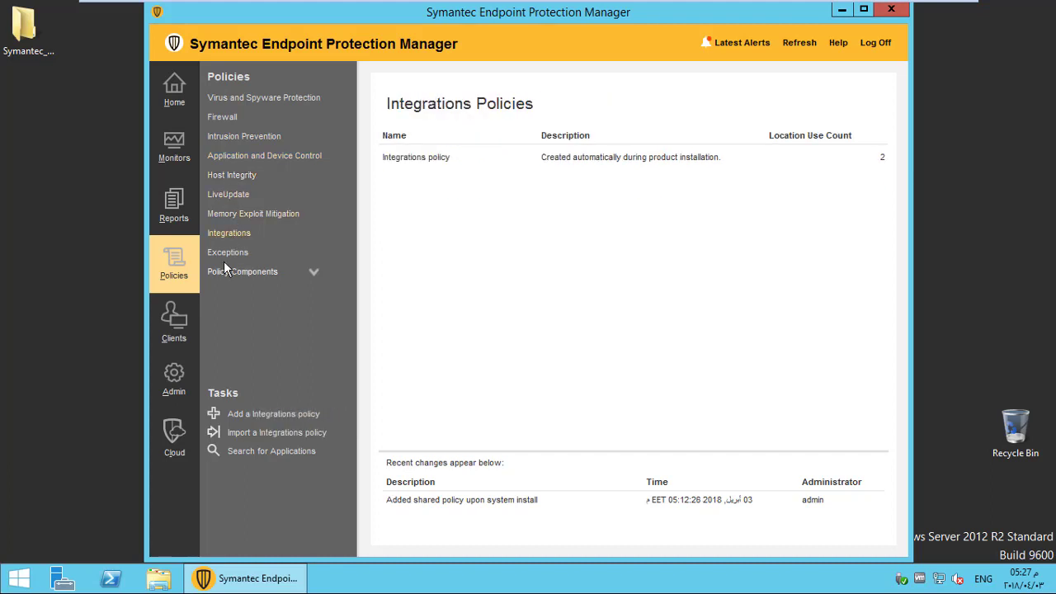
left_click(231, 272)
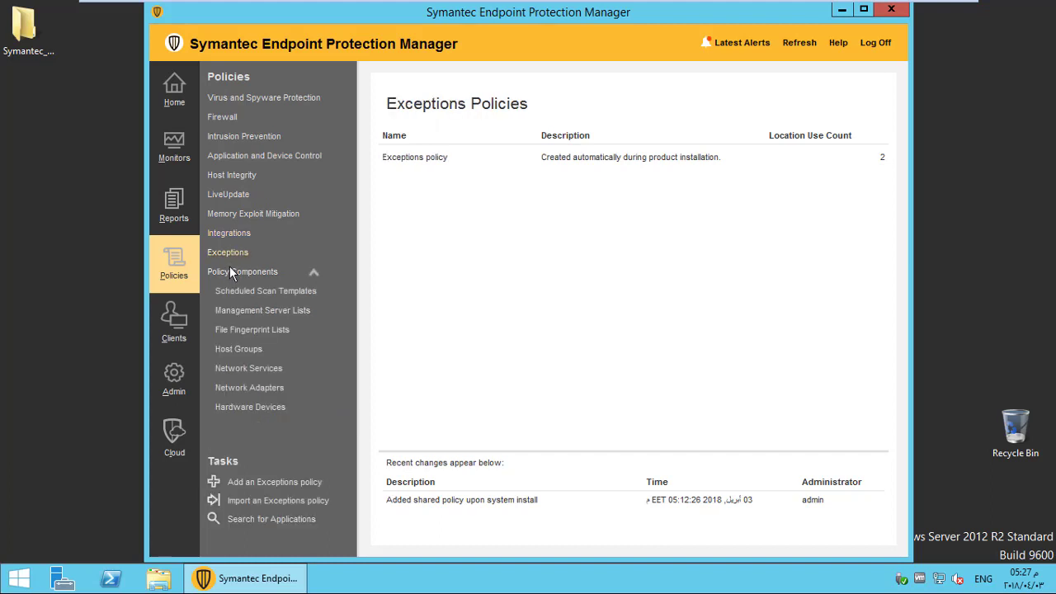
left_click(231, 103)
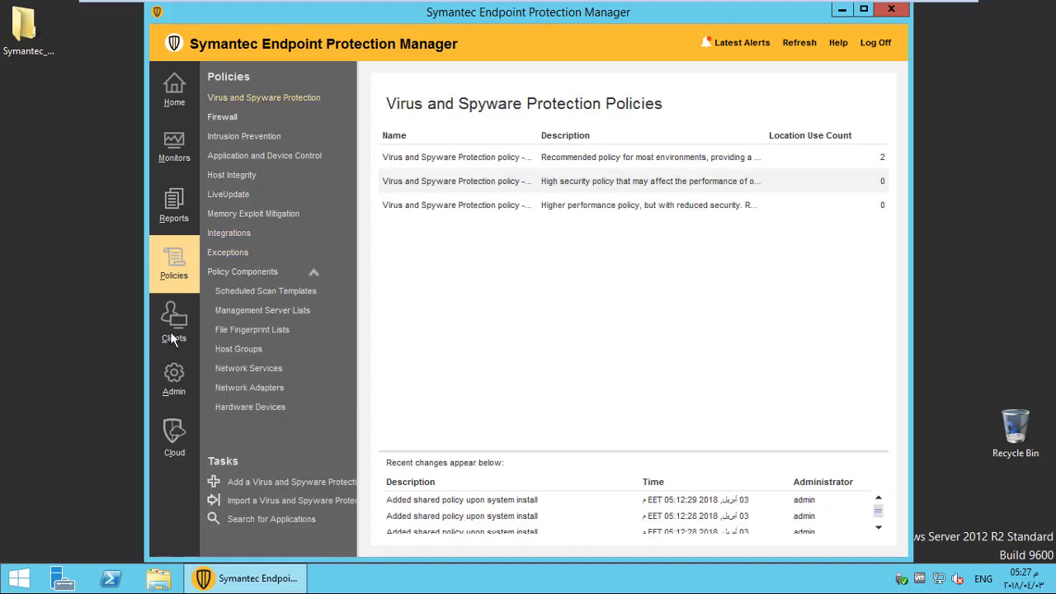
left_click(167, 348)
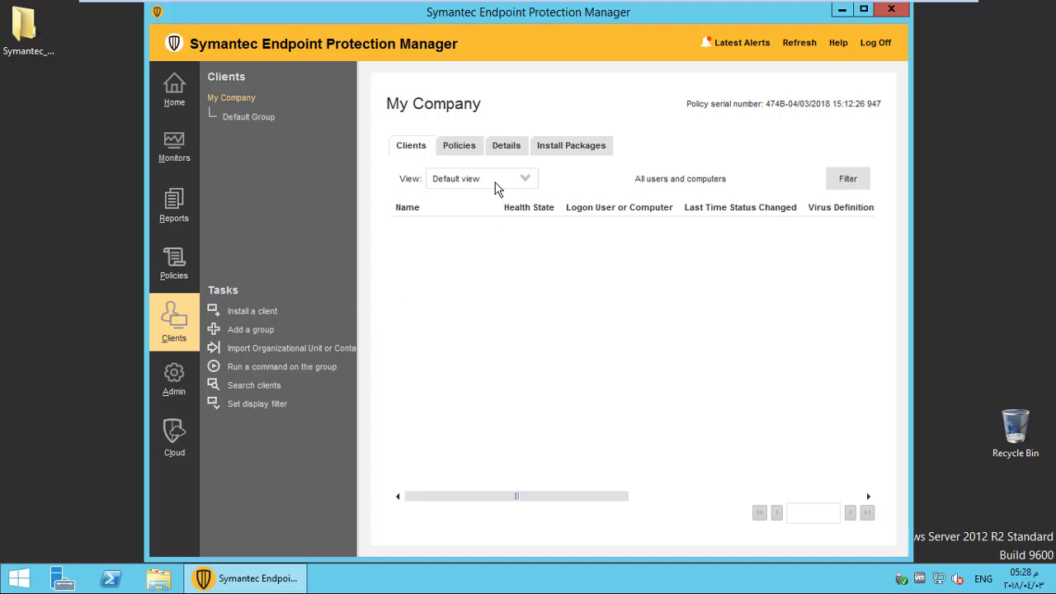
Review Admin's administrator details, Default domain, servers and install packages, then show the Cloud welcome page.
left_click(176, 386)
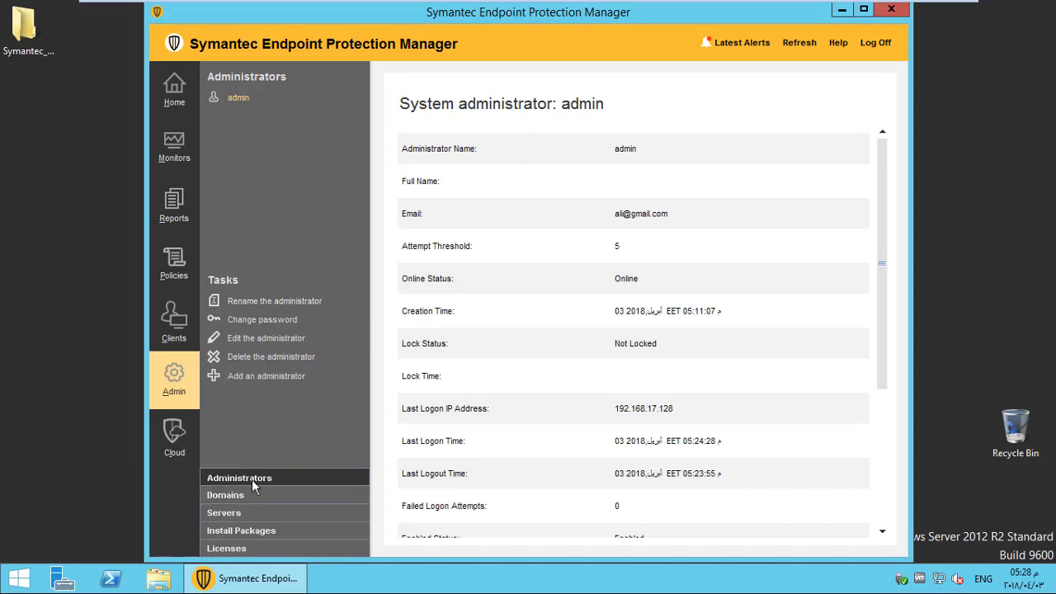
scroll(546, 333, "down", 3)
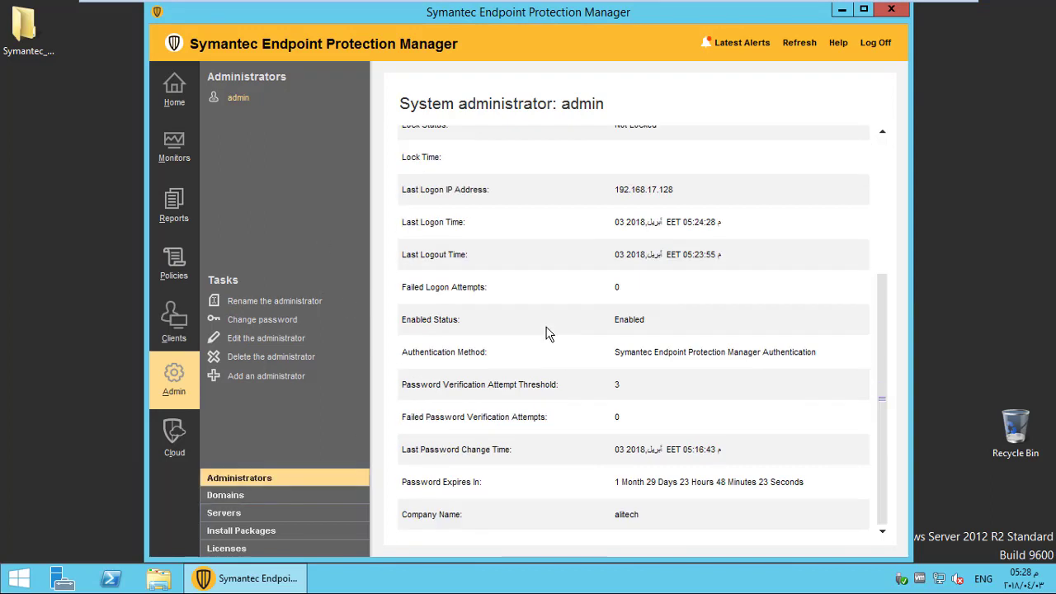
left_click(235, 501)
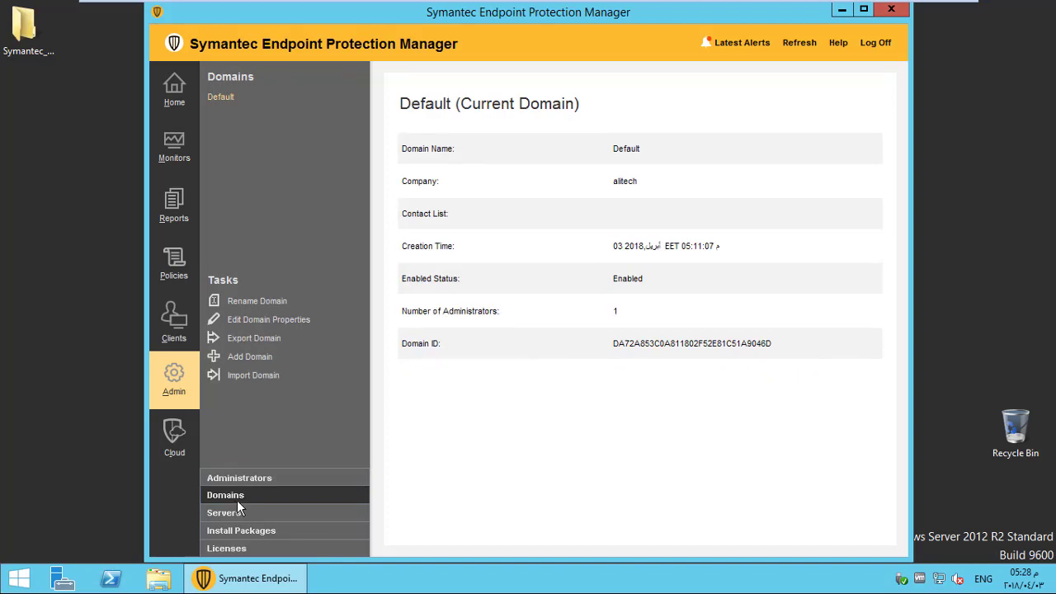
left_click(237, 515)
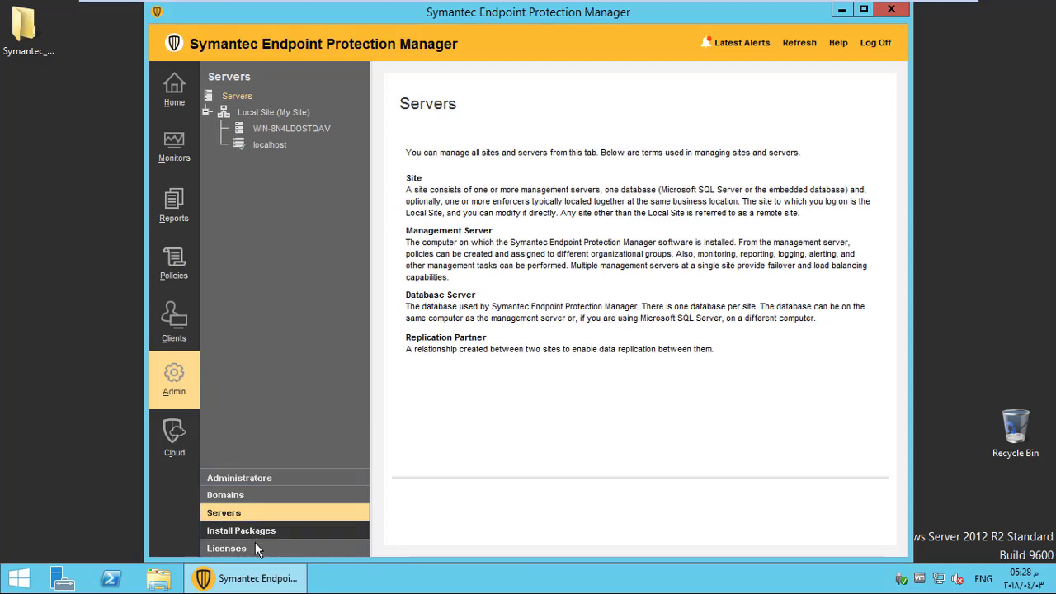
left_click(261, 532)
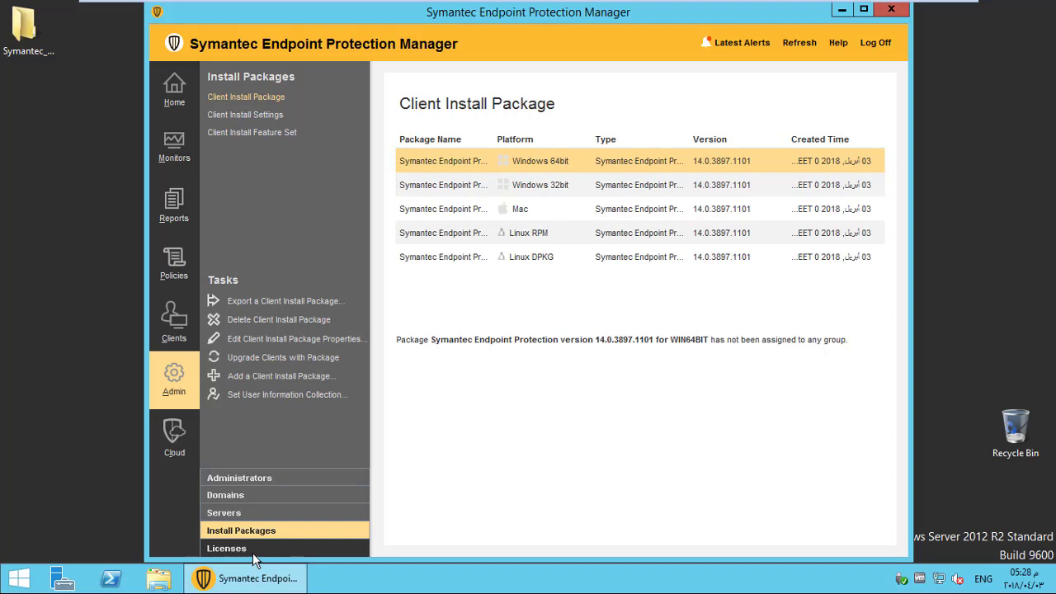
left_click(178, 442)
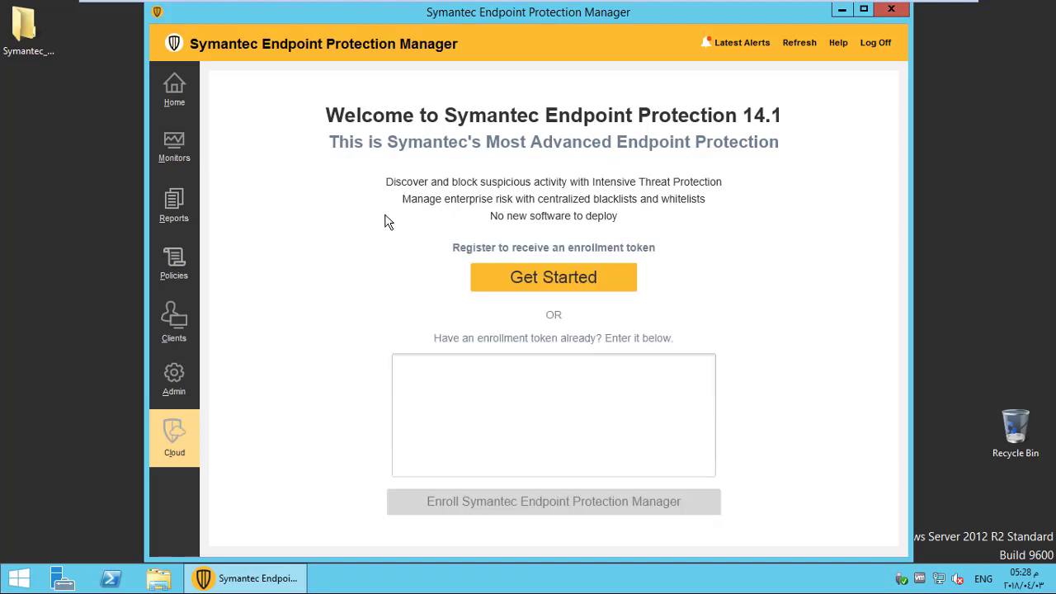
Visit Home, Monitors, Reports, Policies, Clients, Admin and Cloud in turn, finishing on Home.
left_click(184, 107)
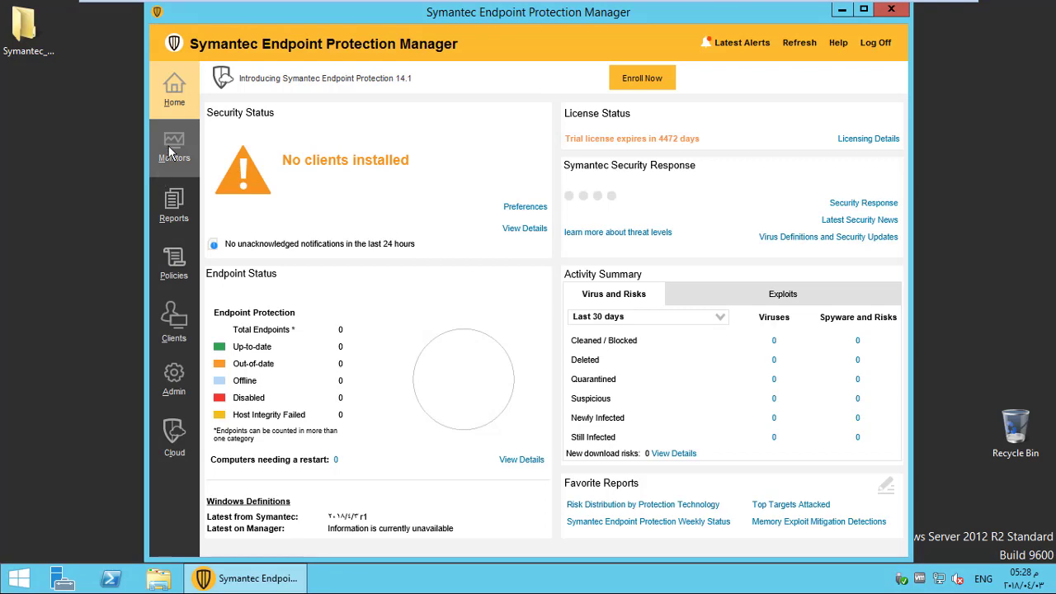
left_click(168, 145)
left_click(169, 204)
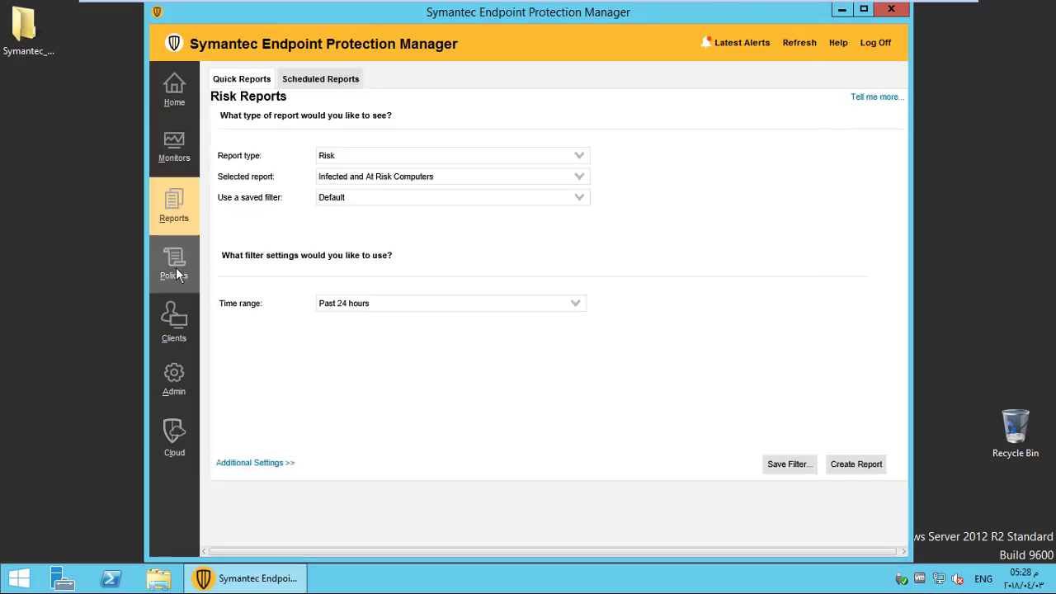
left_click(175, 267)
left_click(174, 318)
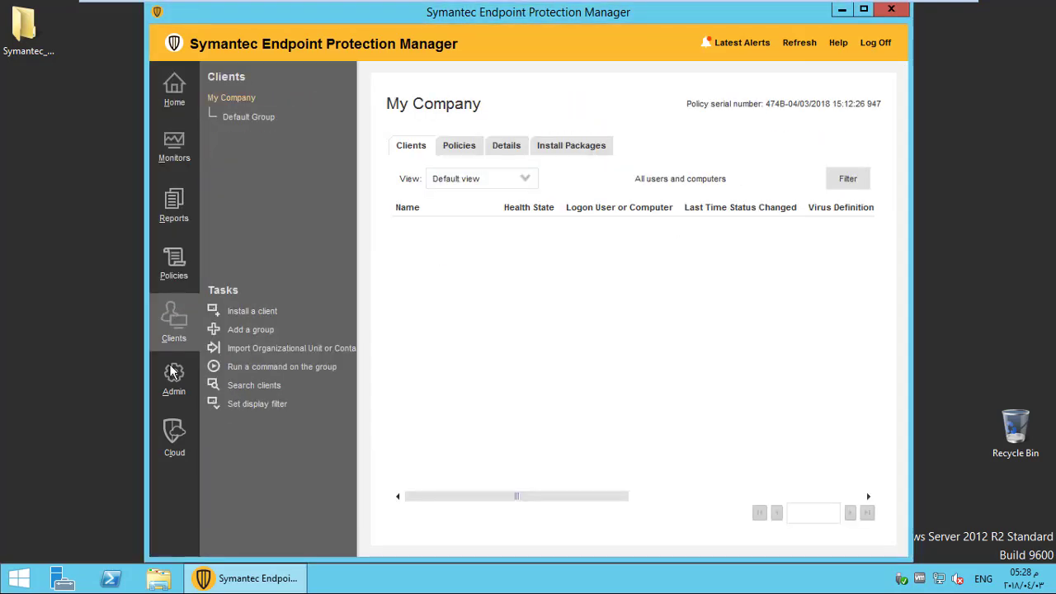
left_click(168, 379)
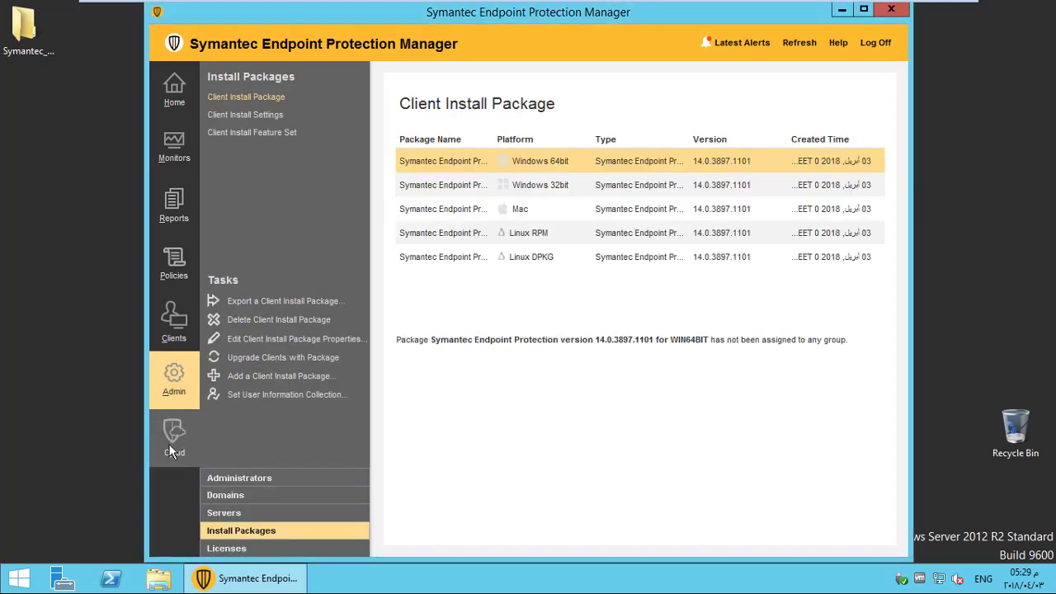
left_click(169, 454)
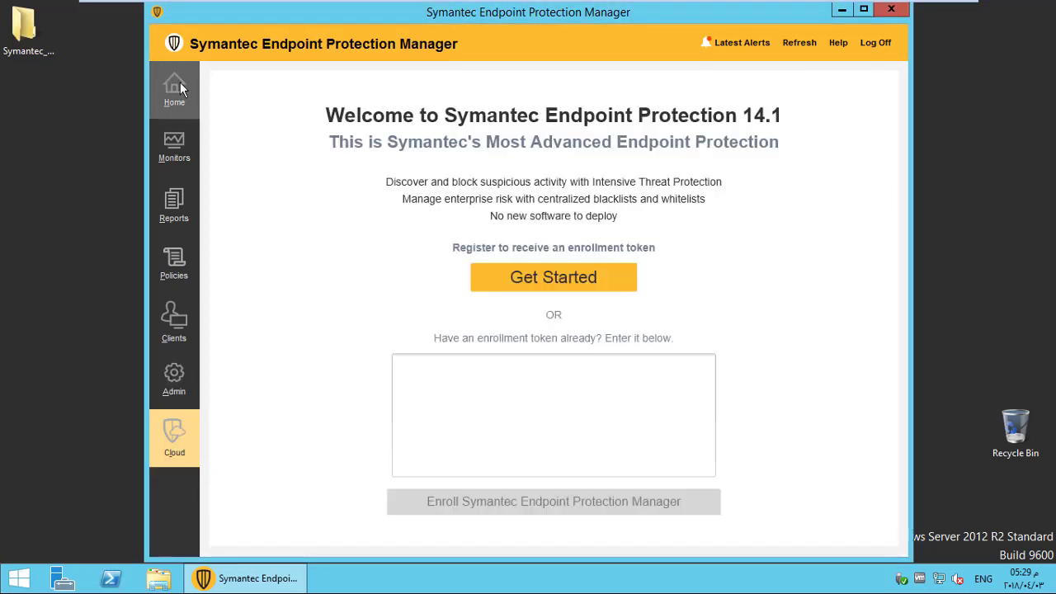
left_click(180, 82)
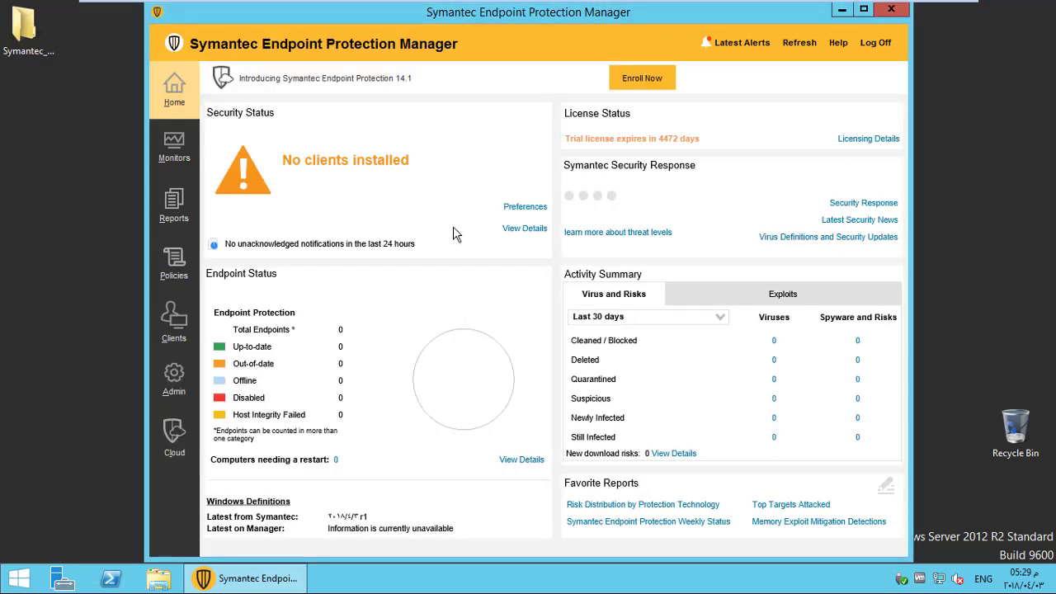